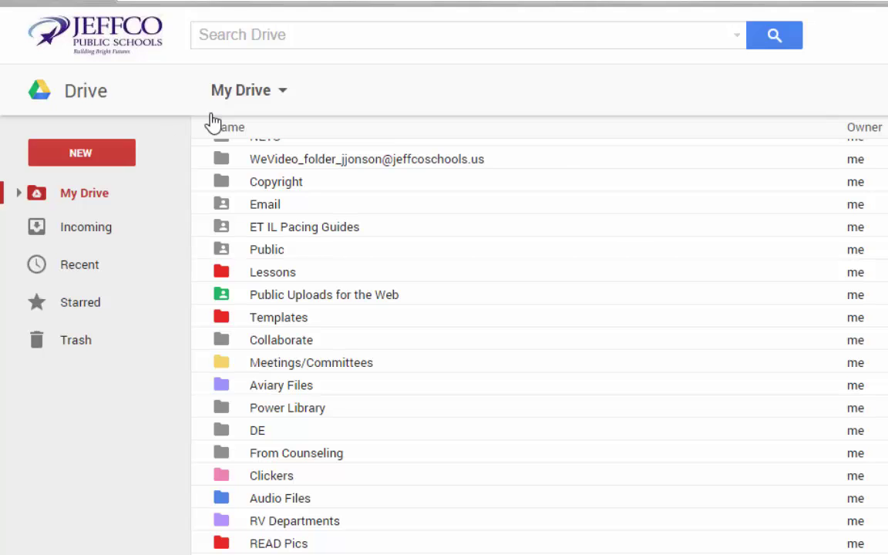
# Search the drive for 'TL'.
pyautogui.click(315, 36)
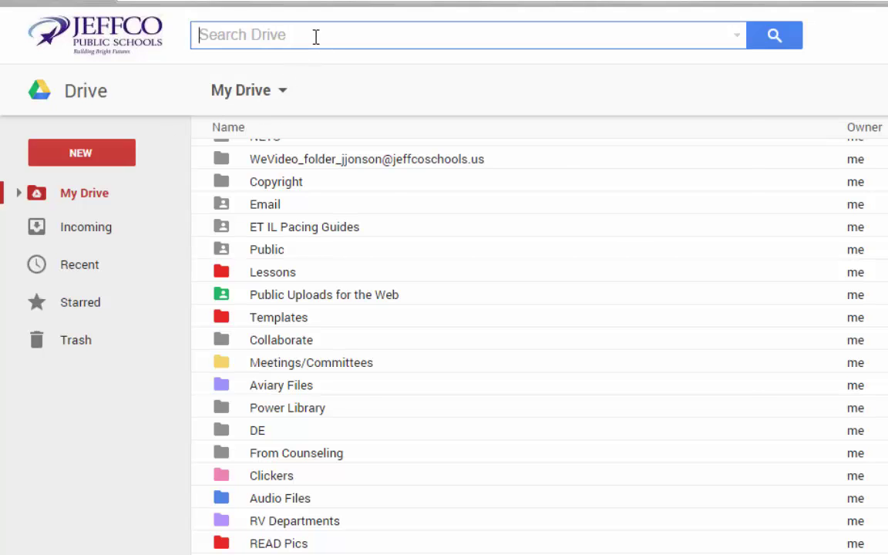
pyautogui.write('TL')
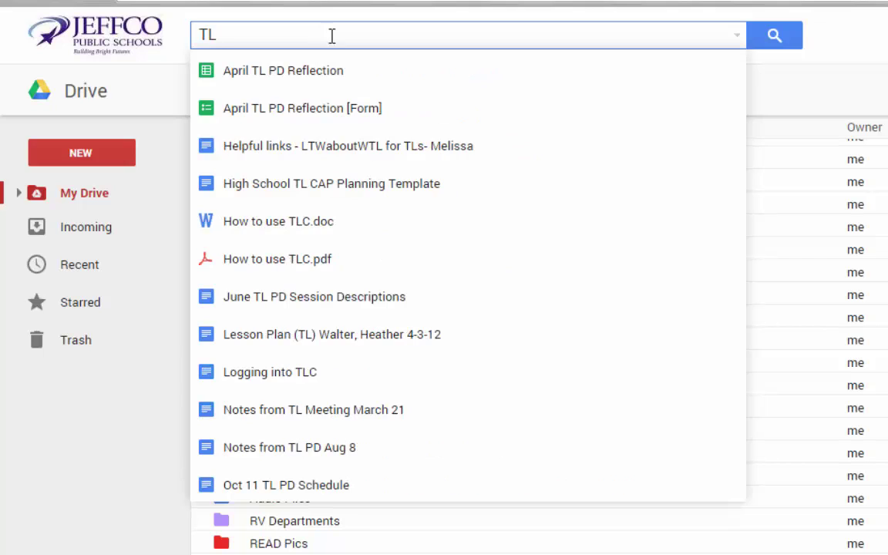
pyautogui.click(774, 35)
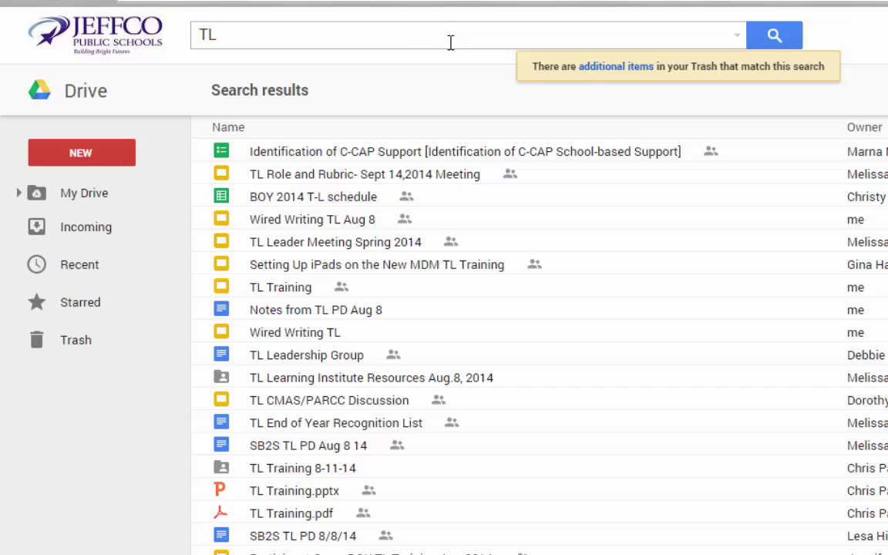
# Replace the query with 'fast food' to list the Fast Food Nation files.
pyautogui.doubleClick(203, 32)
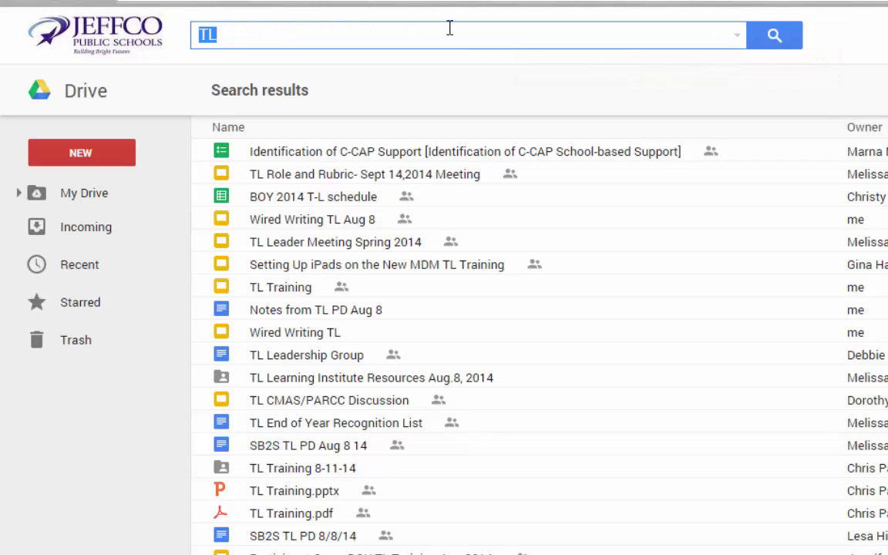
pyautogui.write('fast food')
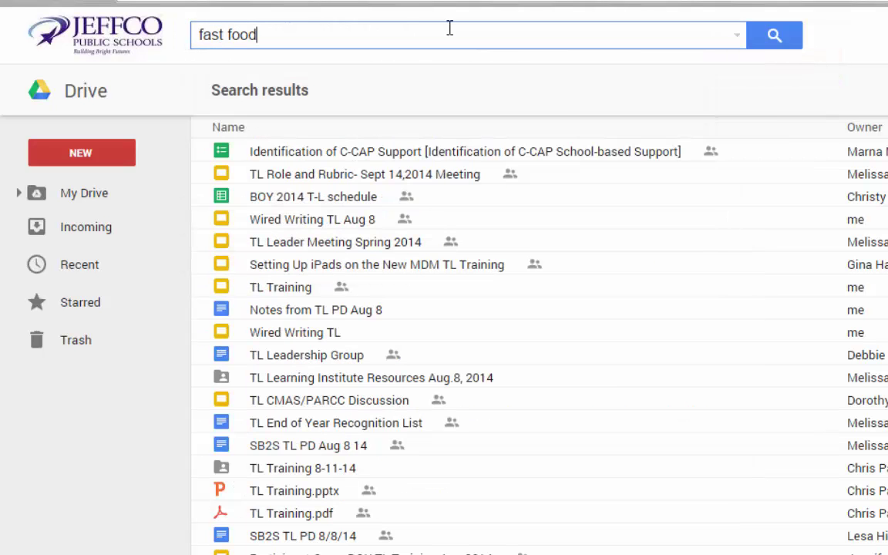
pyautogui.press('Return')
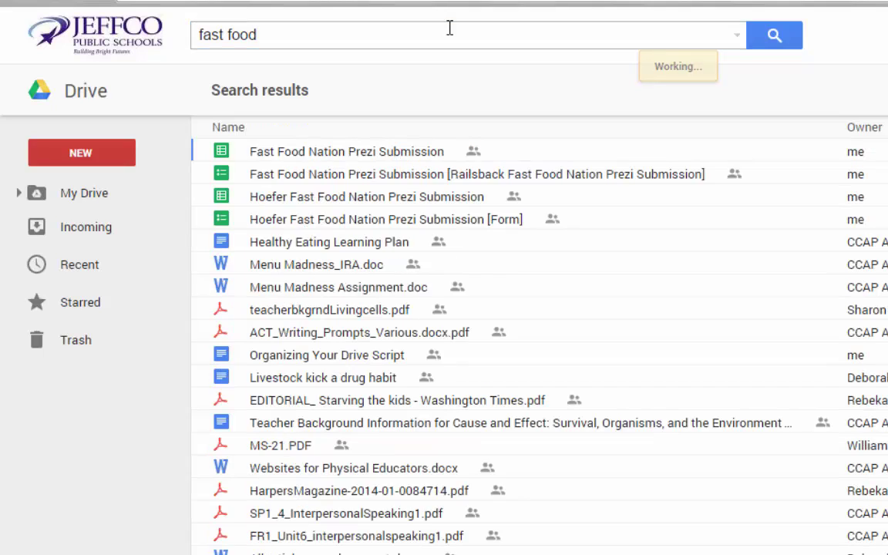
# Restrict the search to Opens with: Google Forms and Ownership: Owned by me.
pyautogui.click(736, 35)
pyautogui.click(377, 120)
pyautogui.click(412, 292)
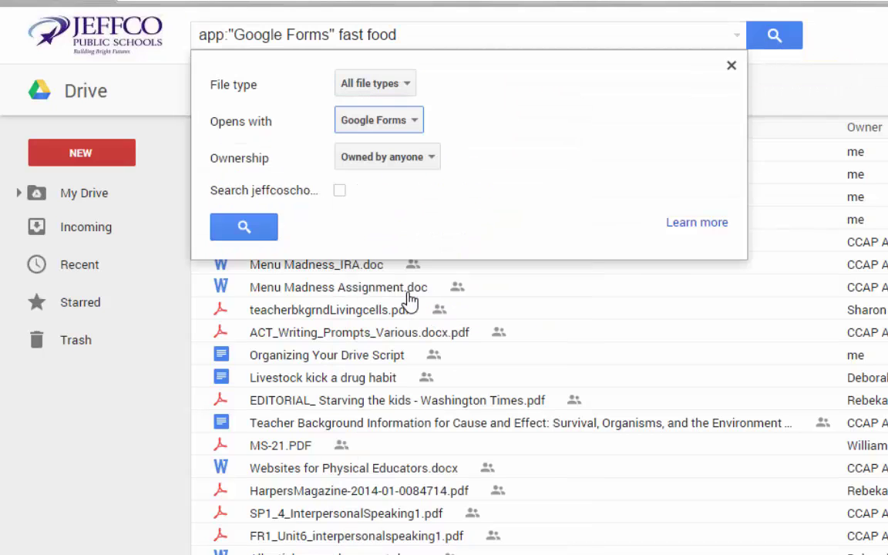
pyautogui.click(417, 165)
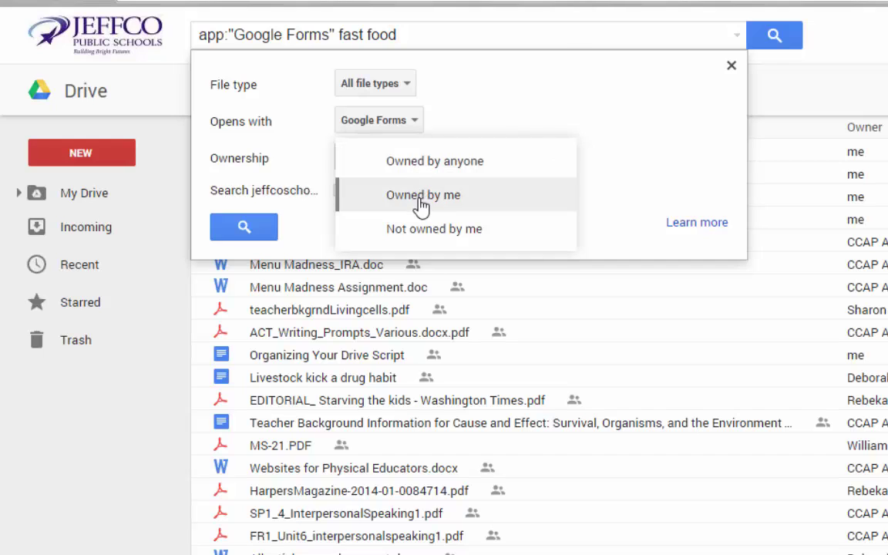
pyautogui.click(423, 202)
pyautogui.click(254, 231)
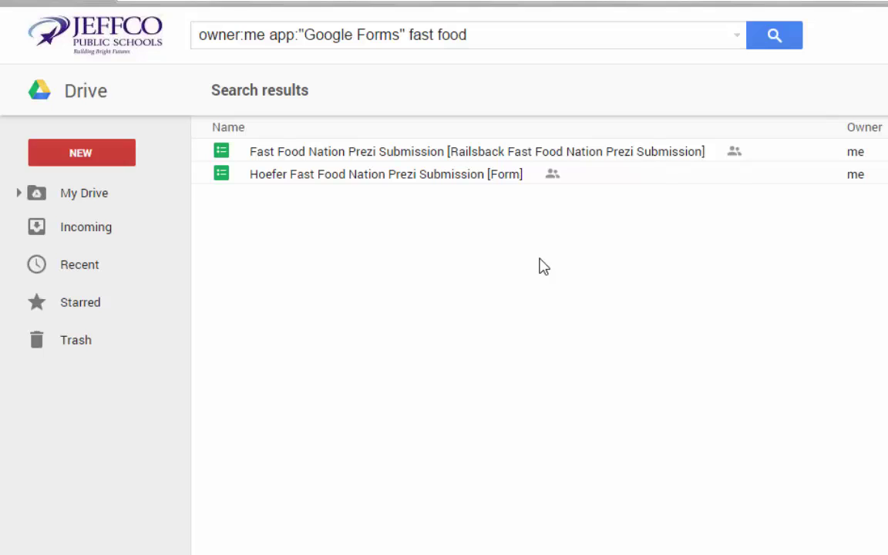
# Expand My Drive in the sidebar, visit the Lessons folder, then return to My Drive.
pyautogui.click(20, 196)
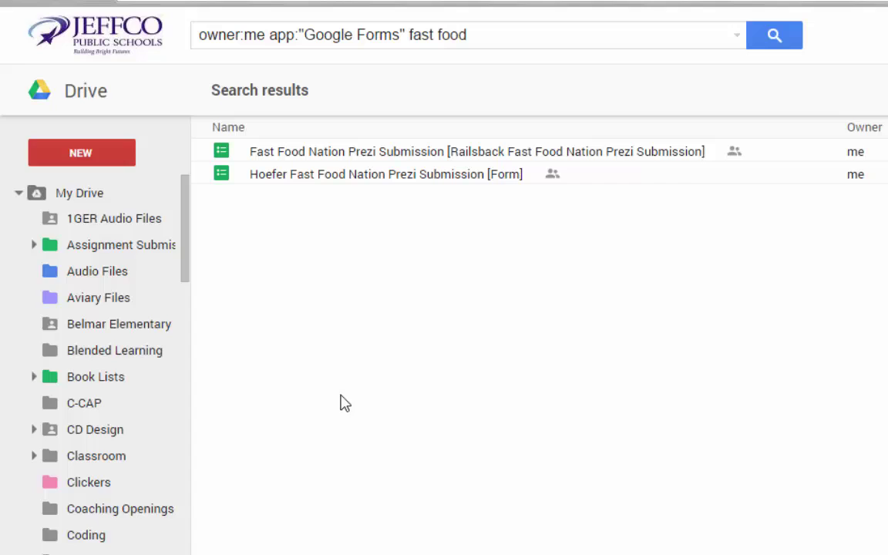
pyautogui.moveTo(185, 278); pyautogui.dragTo(169, 451)
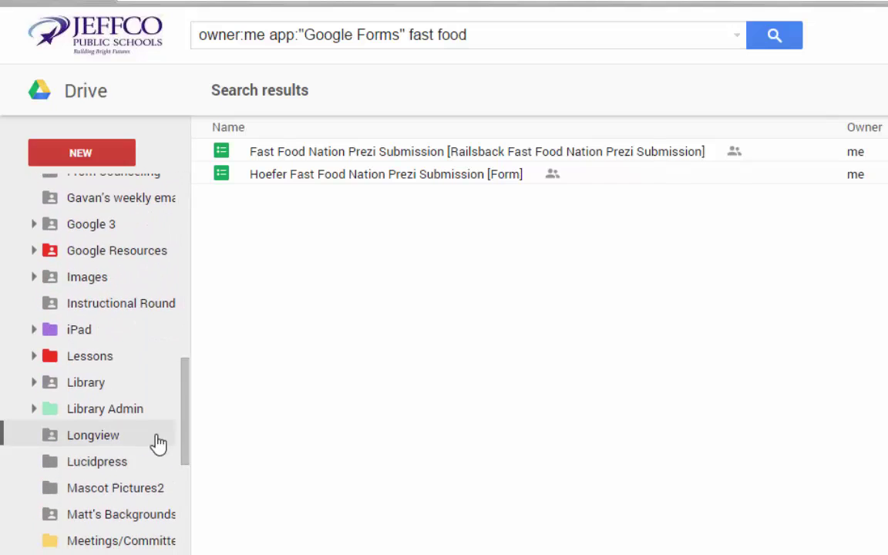
pyautogui.click(120, 357)
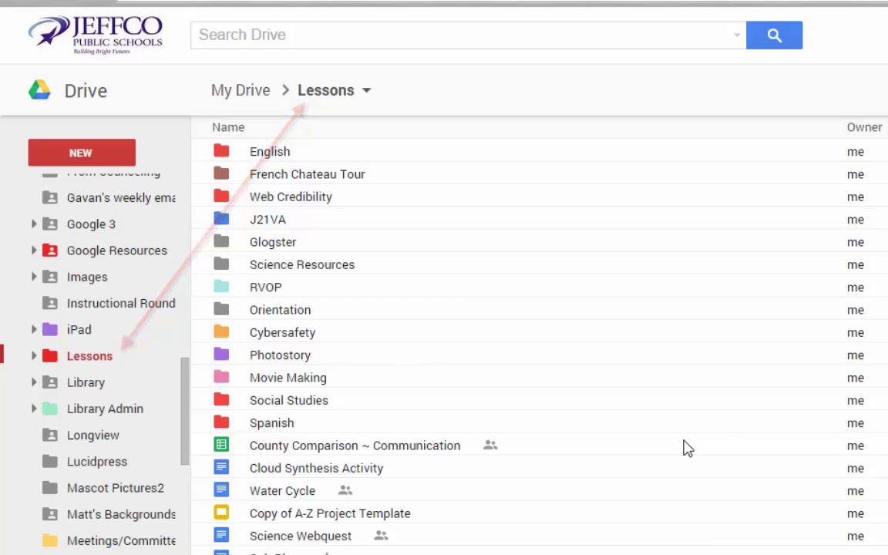
pyautogui.scroll(1, 178, 392)
pyautogui.moveTo(199, 346); pyautogui.dragTo(204, 204)
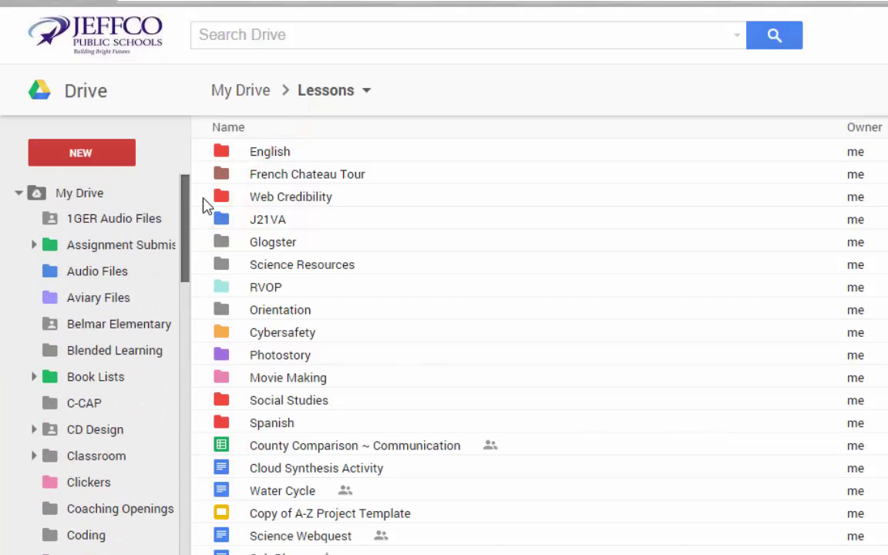
pyautogui.click(115, 195)
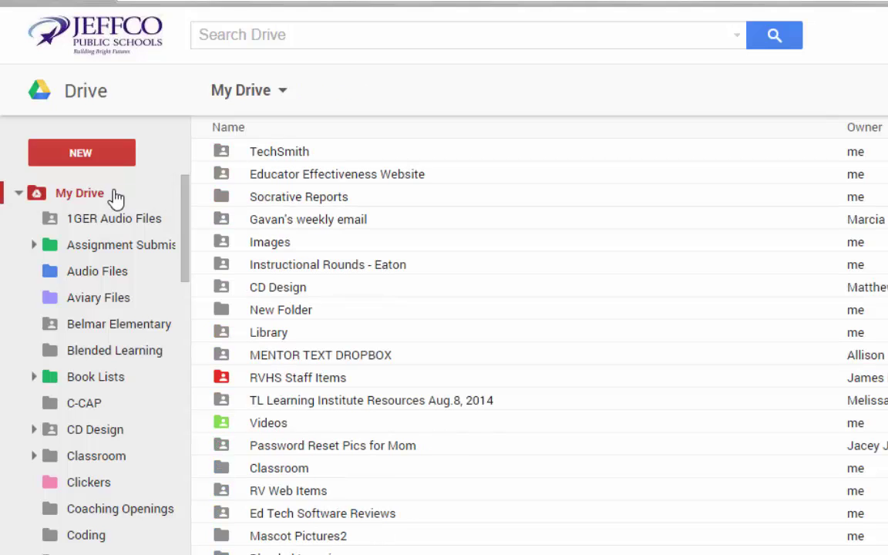
# Create a new folder named PARCC/CMAS in My Drive.
pyautogui.click(110, 159)
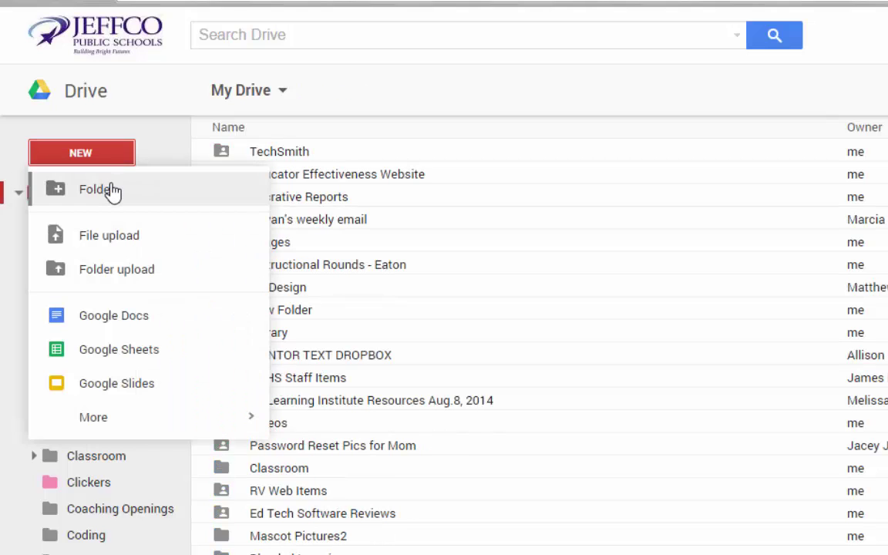
pyautogui.click(113, 192)
pyautogui.write('PARCC/CMAS')
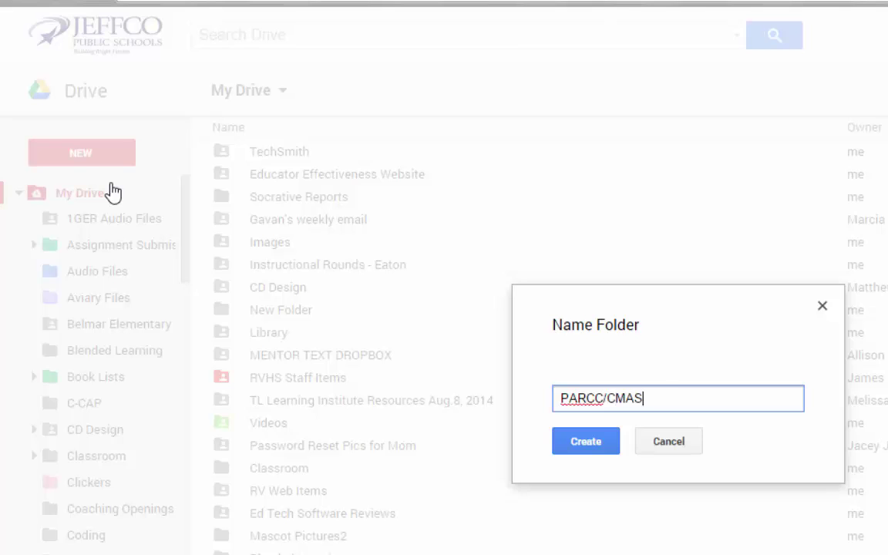
pyautogui.click(586, 440)
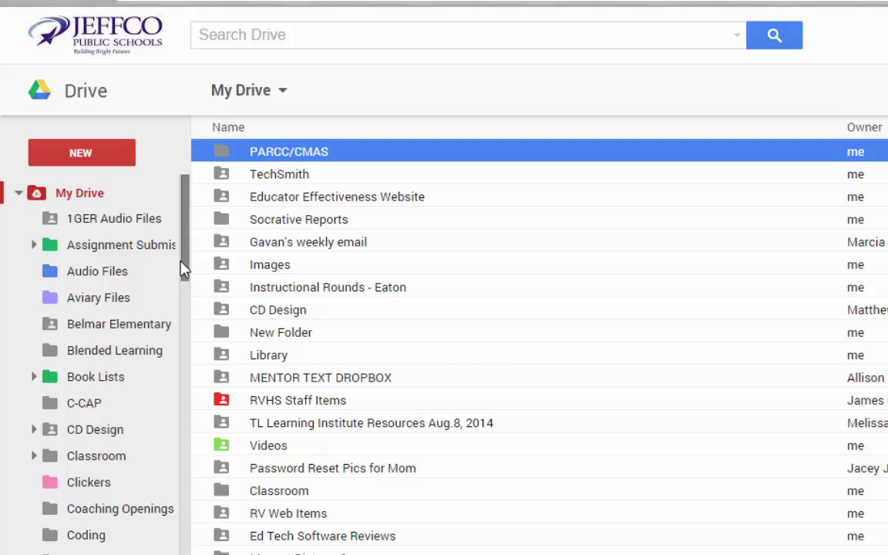
# Add a 'Sub Folder Example' folder inside PARCC/CMAS and expand it in the tree.
pyautogui.moveTo(184, 270); pyautogui.dragTo(154, 531)
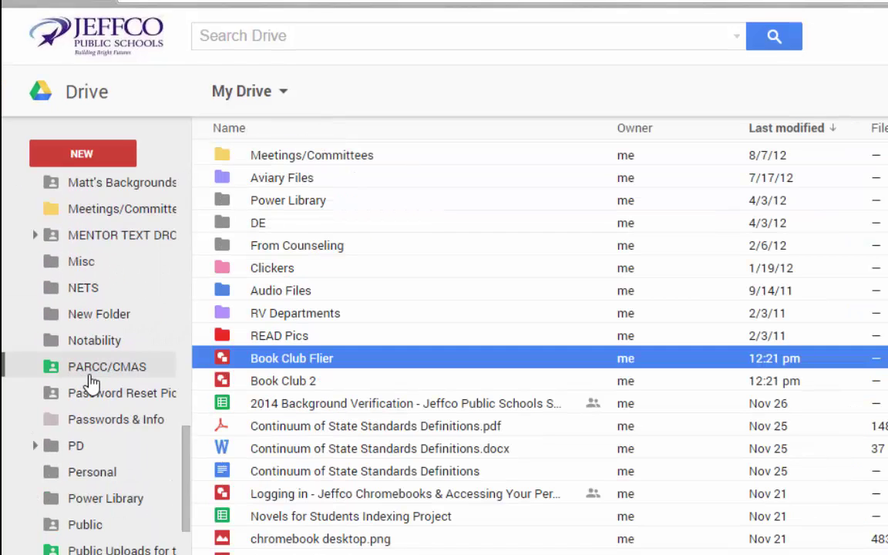
pyautogui.rightClick(98, 371)
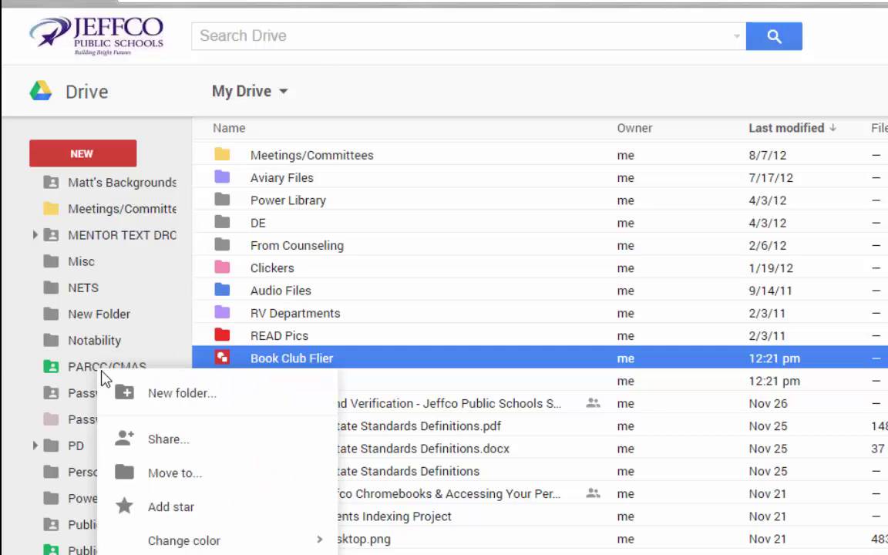
pyautogui.click(171, 405)
pyautogui.write('S')
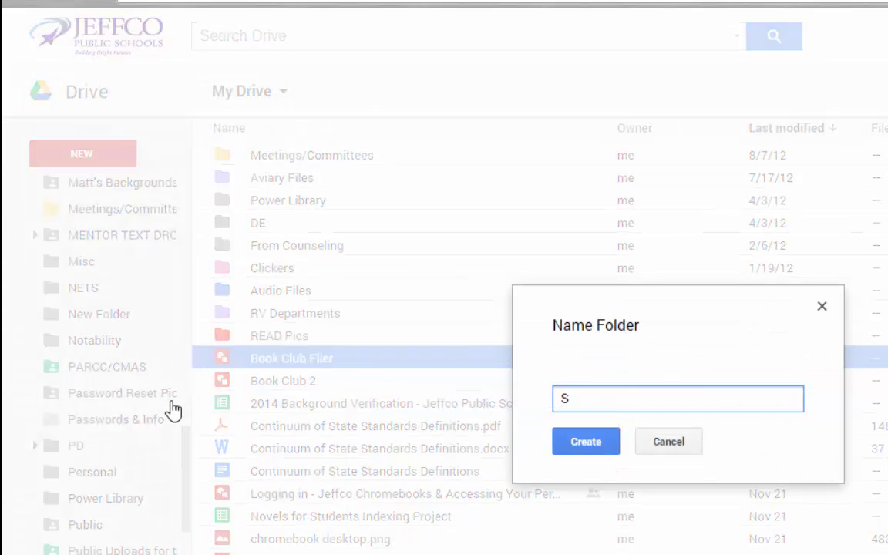
pyautogui.write('ub Folder Example')
pyautogui.press('Return')
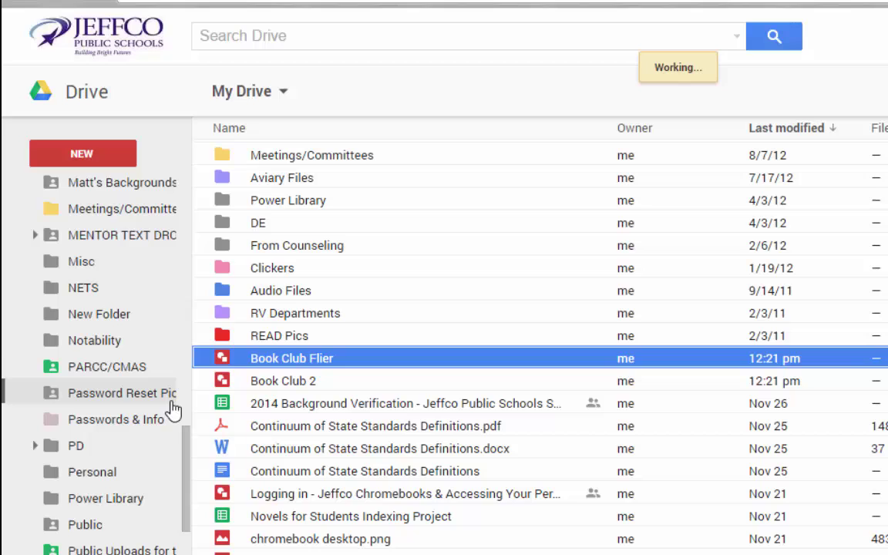
pyautogui.click(35, 368)
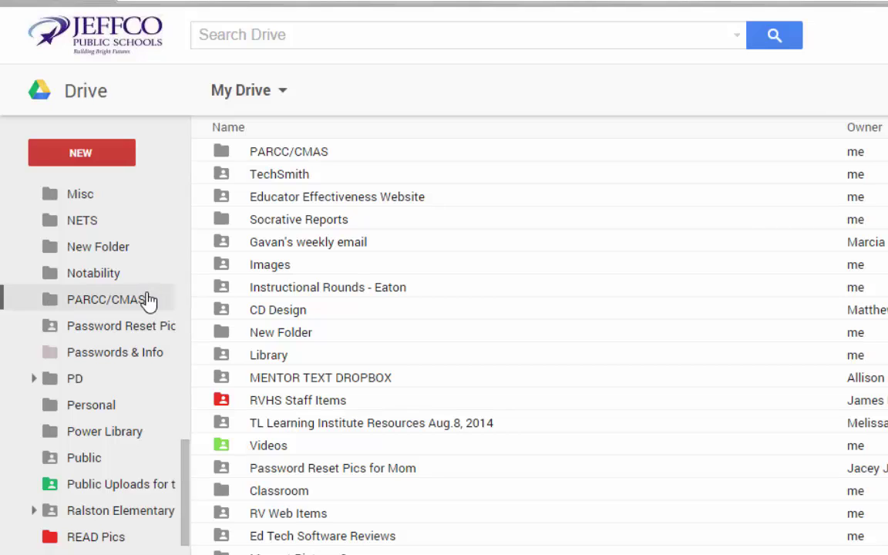
# Change the PARCC/CMAS folder's color to green.
pyautogui.rightClick(149, 300)
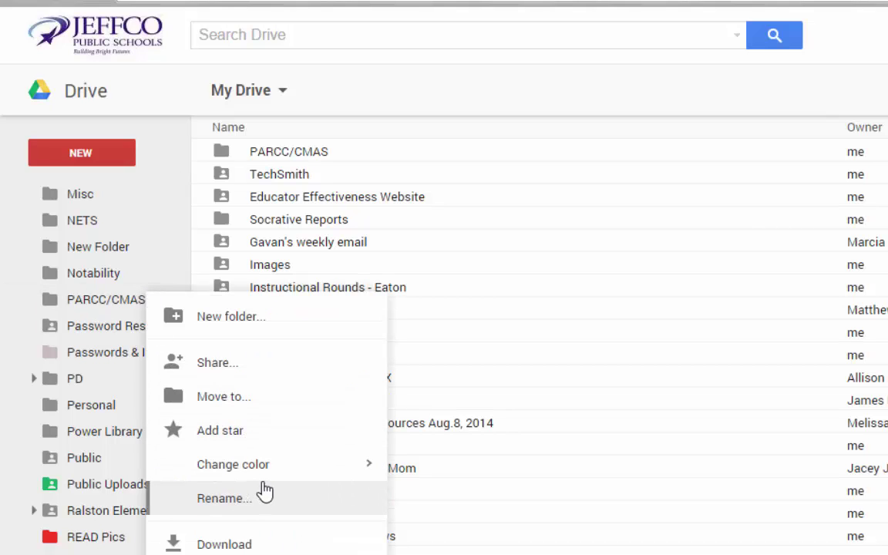
pyautogui.moveTo(269, 472)
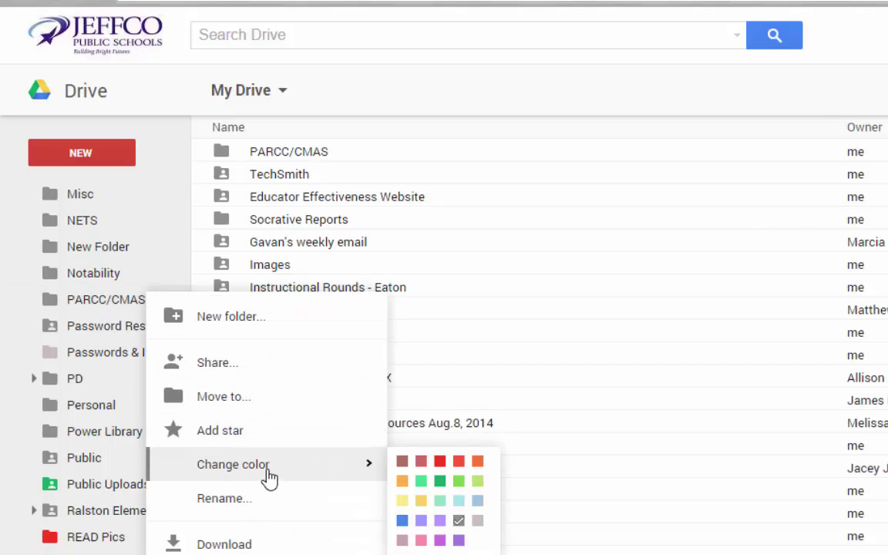
pyautogui.click(439, 482)
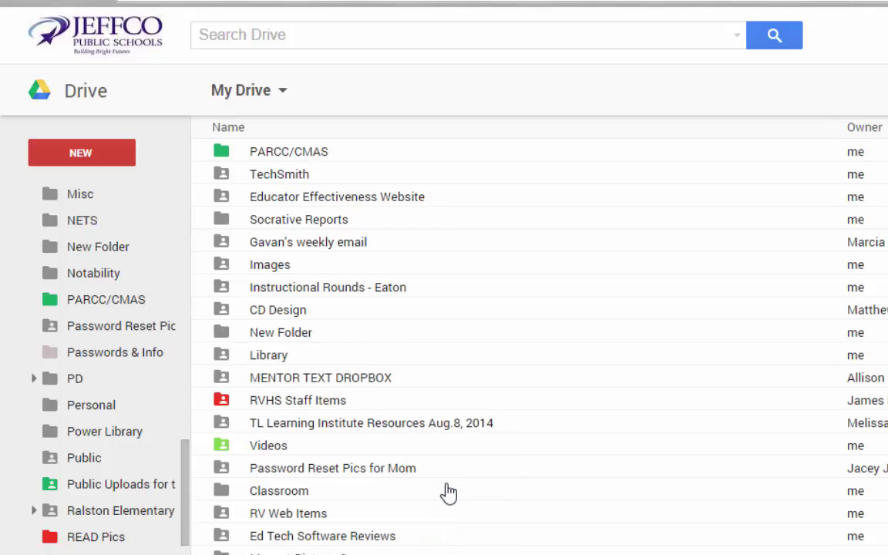
pyautogui.scroll(-15, 511, 424)
pyautogui.scroll(4, 512, 426)
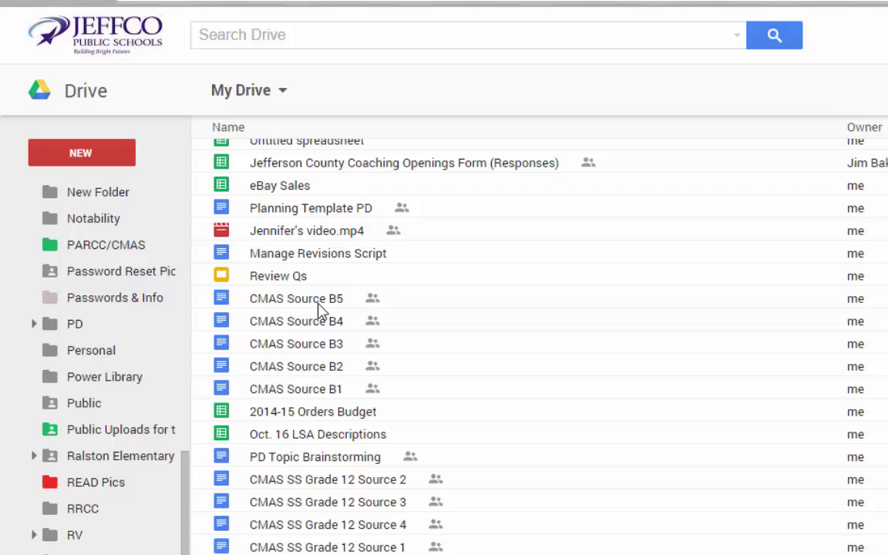
# Drag CMAS Source B5, then B1–B4, Grade 12 Sources 1–4 and Released Tests into PARCC/CMAS.
pyautogui.moveTo(320, 310); pyautogui.dragTo(139, 253)
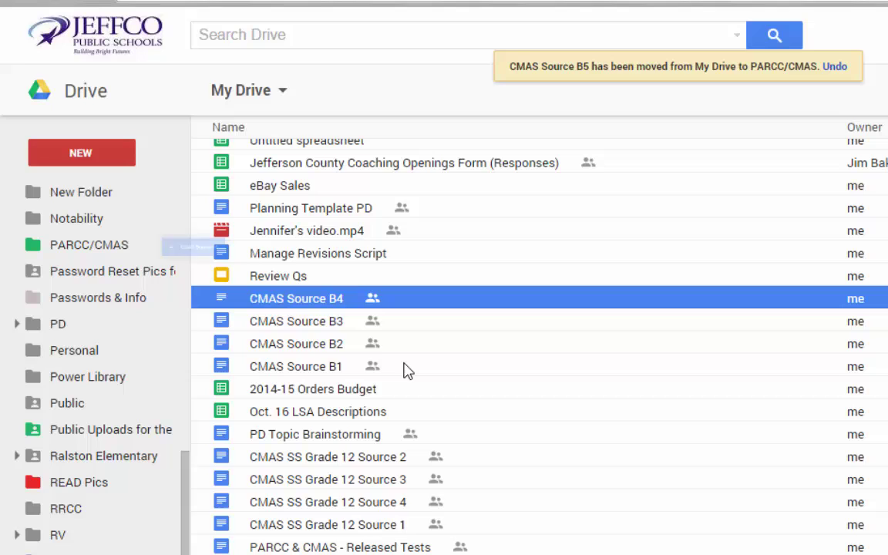
pyautogui.keyDown('shift'); pyautogui.click(340, 330); pyautogui.keyUp('shift')
pyautogui.keyDown('shift'); pyautogui.click(337, 344); pyautogui.keyUp('shift')
pyautogui.keyDown('shift'); pyautogui.click(335, 370); pyautogui.keyUp('shift')
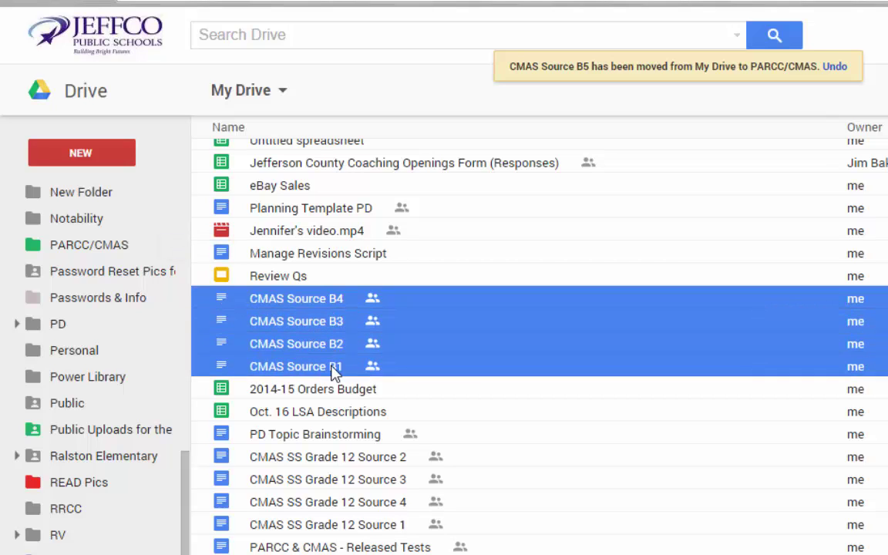
pyautogui.keyDown('ctrl'); pyautogui.click(339, 456); pyautogui.keyUp('ctrl')
pyautogui.keyDown('ctrl'); pyautogui.click(335, 479); pyautogui.keyUp('ctrl')
pyautogui.keyDown('ctrl'); pyautogui.click(330, 502); pyautogui.keyUp('ctrl')
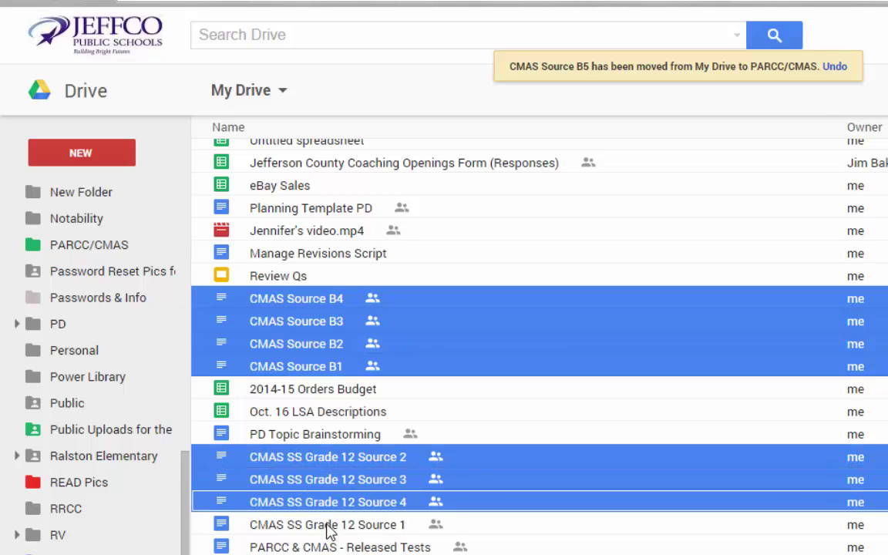
pyautogui.keyDown('ctrl'); pyautogui.click(330, 527); pyautogui.keyUp('ctrl')
pyautogui.keyDown('ctrl'); pyautogui.click(339, 547); pyautogui.keyUp('ctrl')
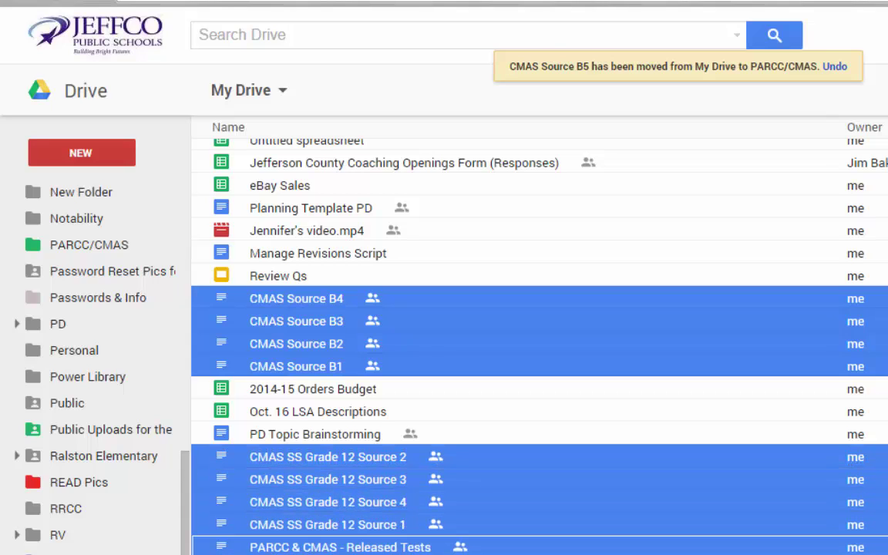
pyautogui.moveTo(403, 366); pyautogui.dragTo(109, 252)
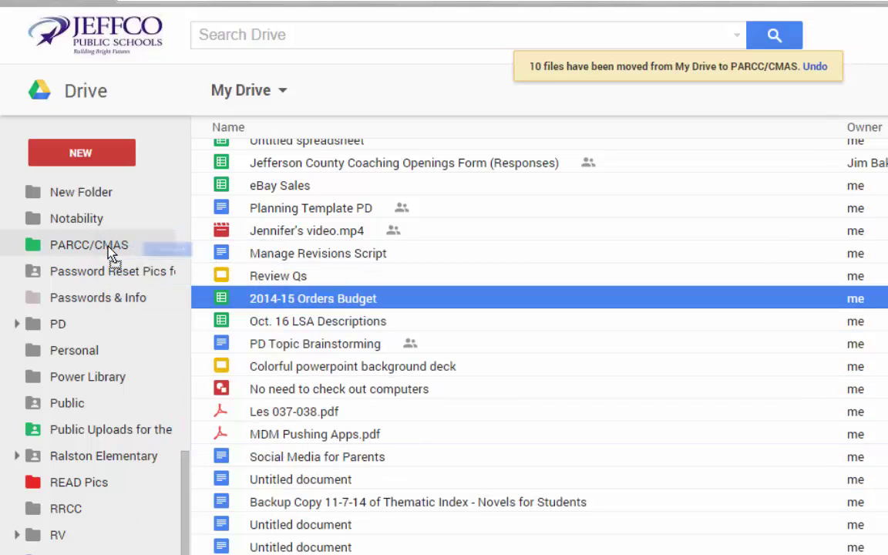
# Search the drive for 'youtube'.
pyautogui.click(327, 36)
pyautogui.write('youtube')
pyautogui.press('Return')
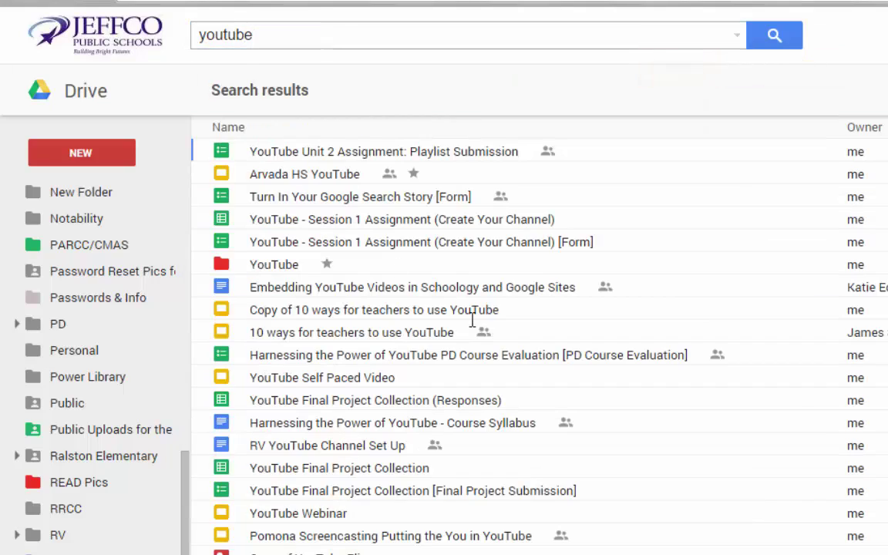
# Check the activity of Copy of 10 ways for teachers to use YouTube, then locate it in My Drive.
pyautogui.click(472, 315)
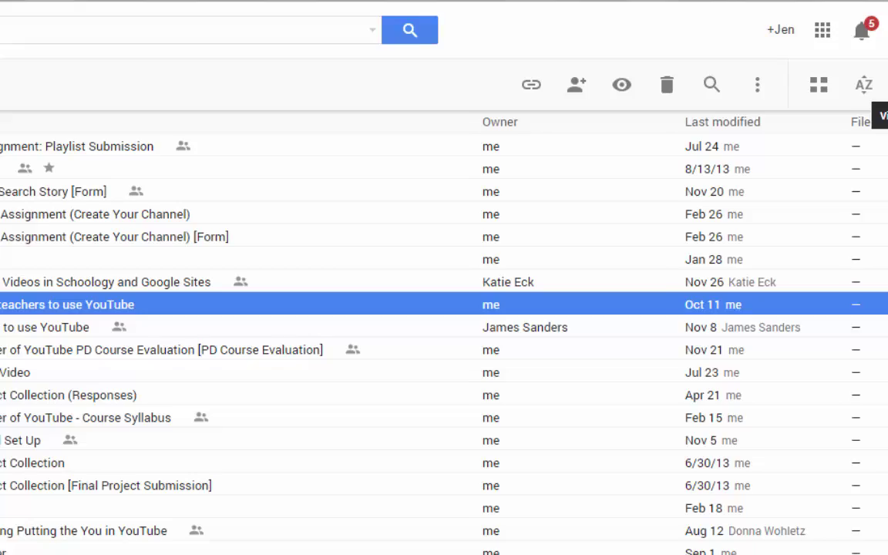
pyautogui.click(805, 84)
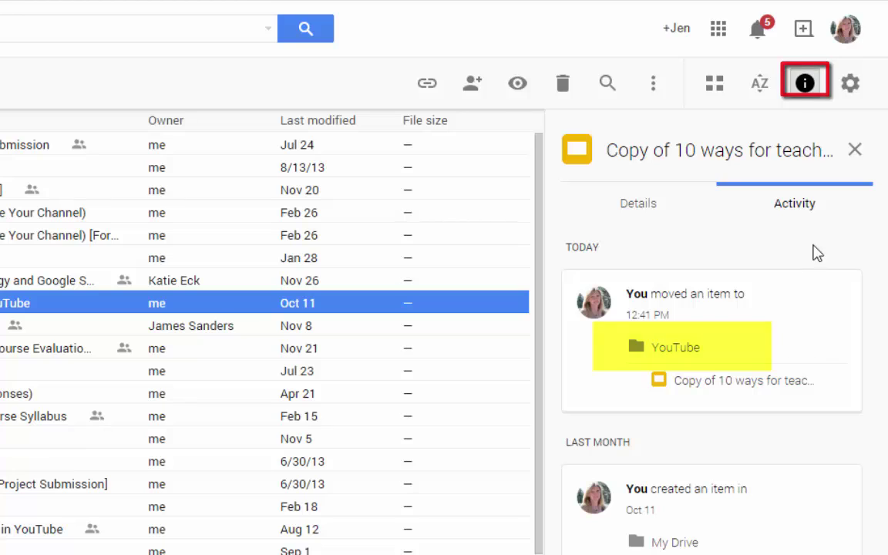
pyautogui.click(855, 150)
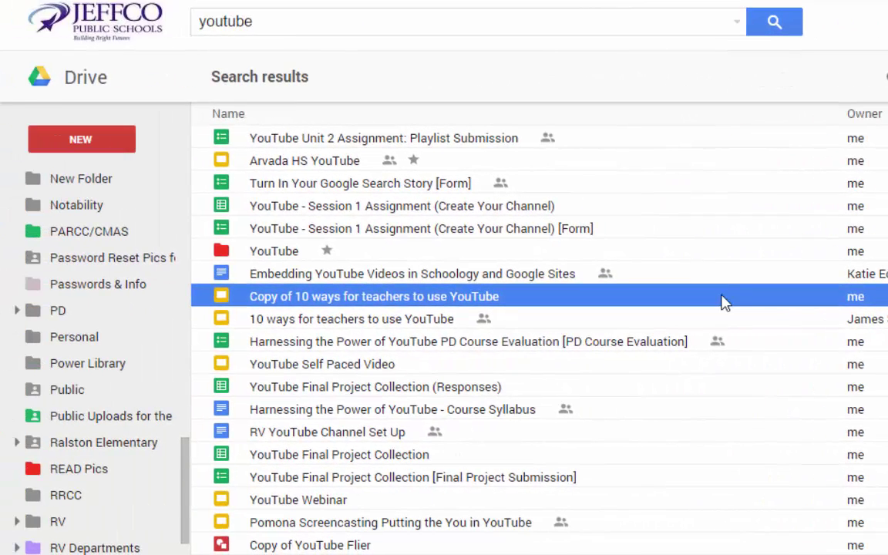
pyautogui.rightClick(551, 303)
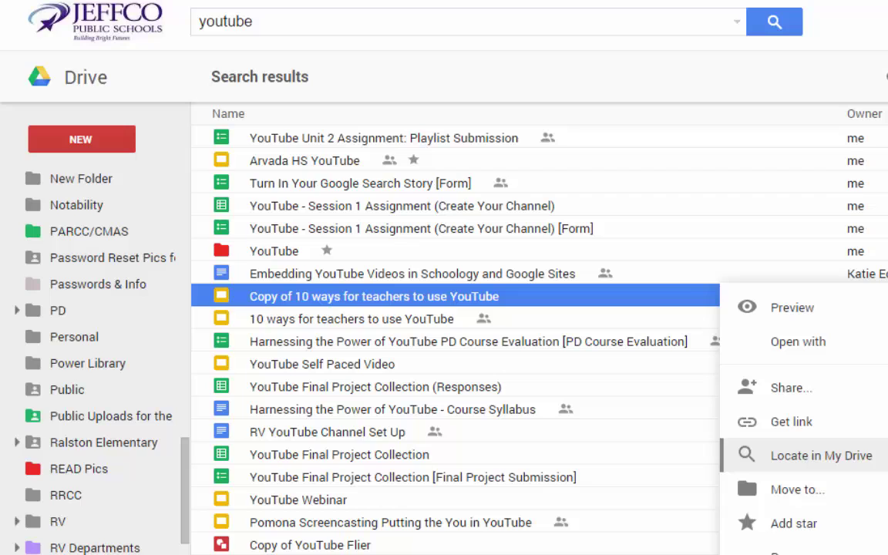
pyautogui.click(821, 456)
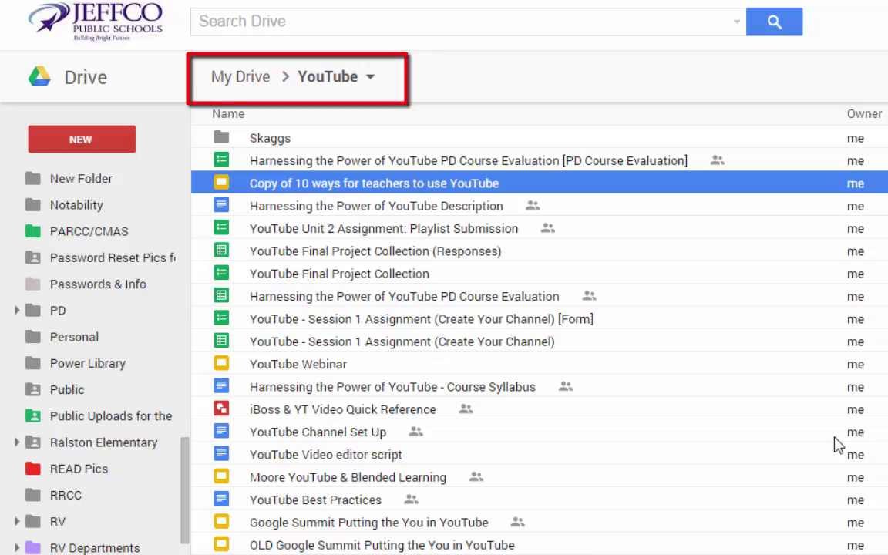
# Open the move-to folder picker for the selected file, then cancel without moving.
pyautogui.rightClick(631, 192)
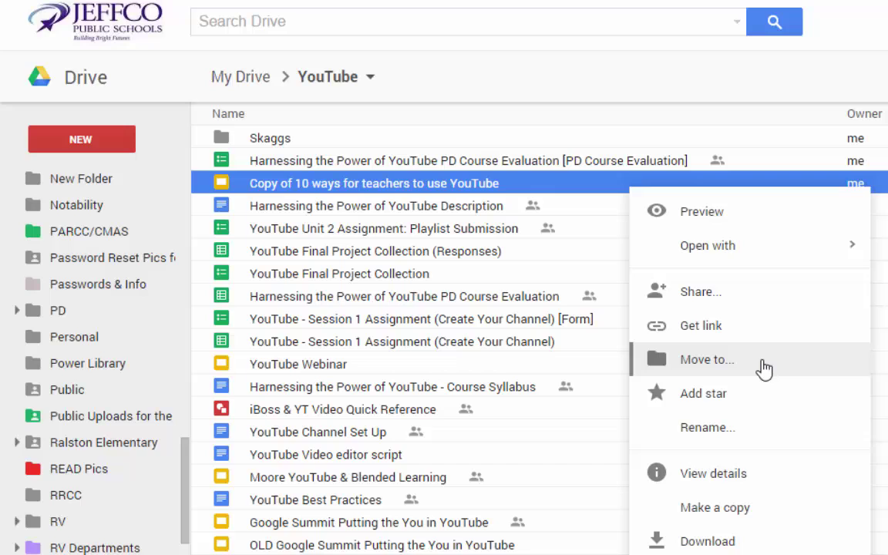
pyautogui.click(707, 360)
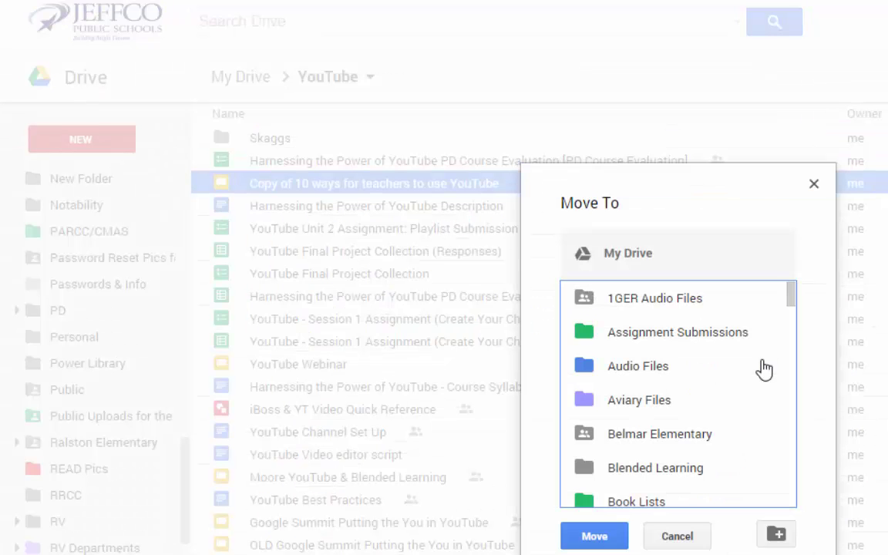
pyautogui.click(678, 538)
# Search for 'wired writing webinar' and select the Wired Writing Webinar presentation.
pyautogui.click(383, 26)
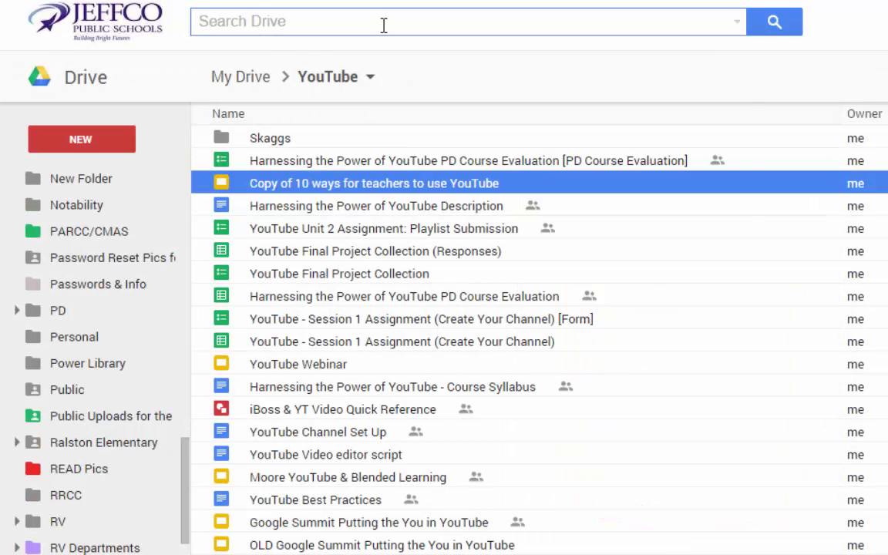
pyautogui.write('wired writing')
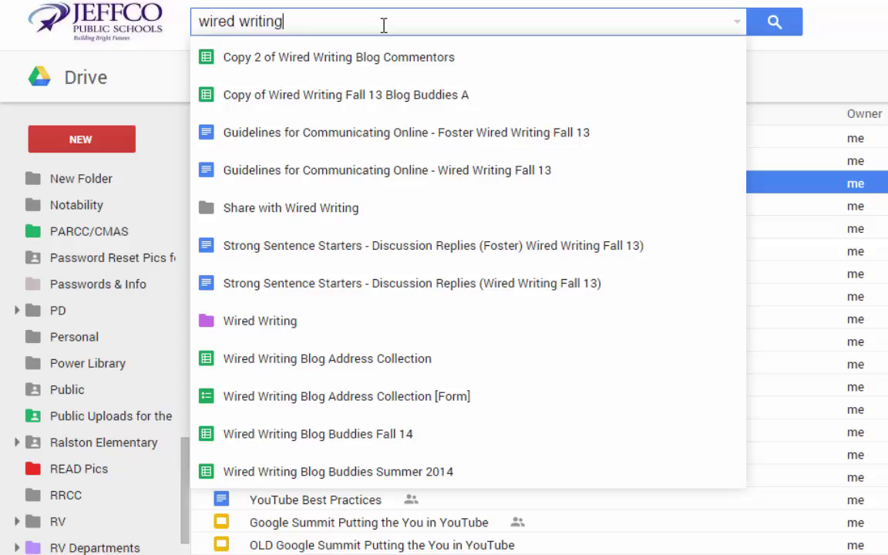
pyautogui.write(' webinar')
pyautogui.press('Return')
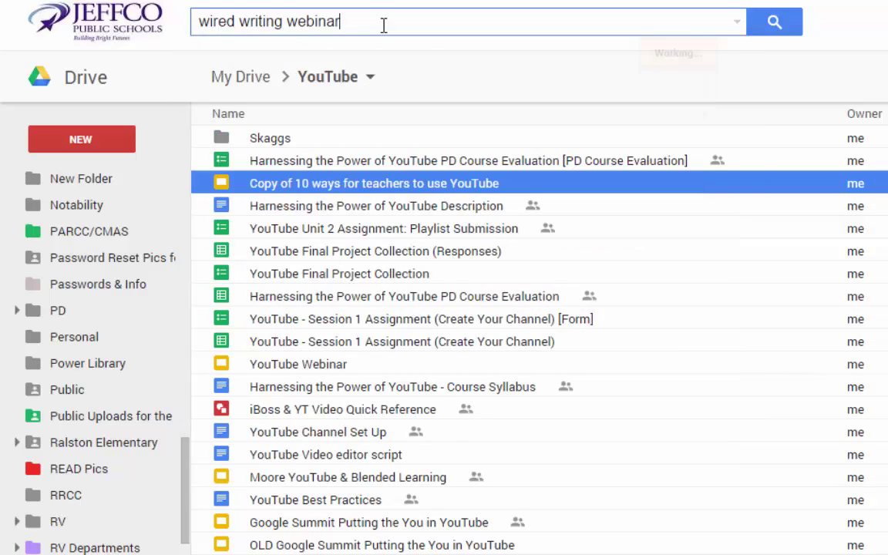
pyautogui.click(327, 370)
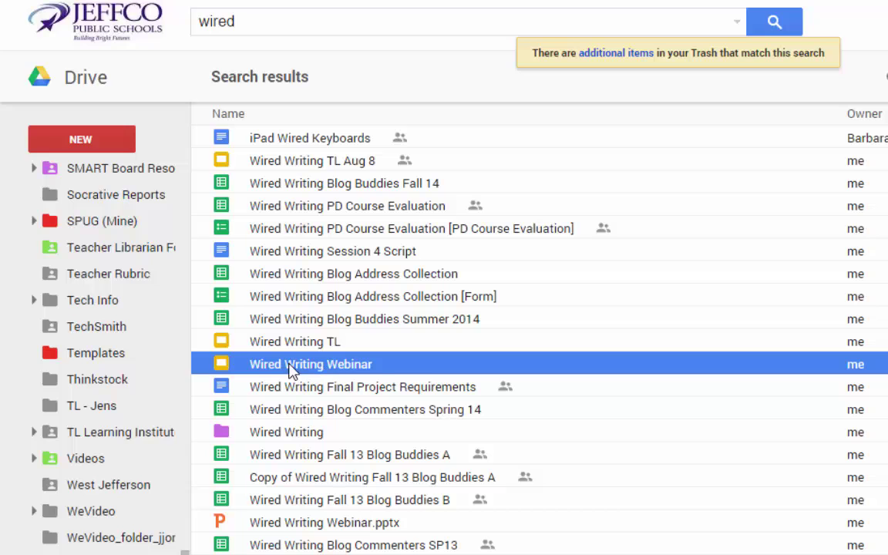
# Move the Wired Writing Webinar into the Wired Writing folder and open that folder.
pyautogui.rightClick(373, 367)
pyautogui.click(450, 491)
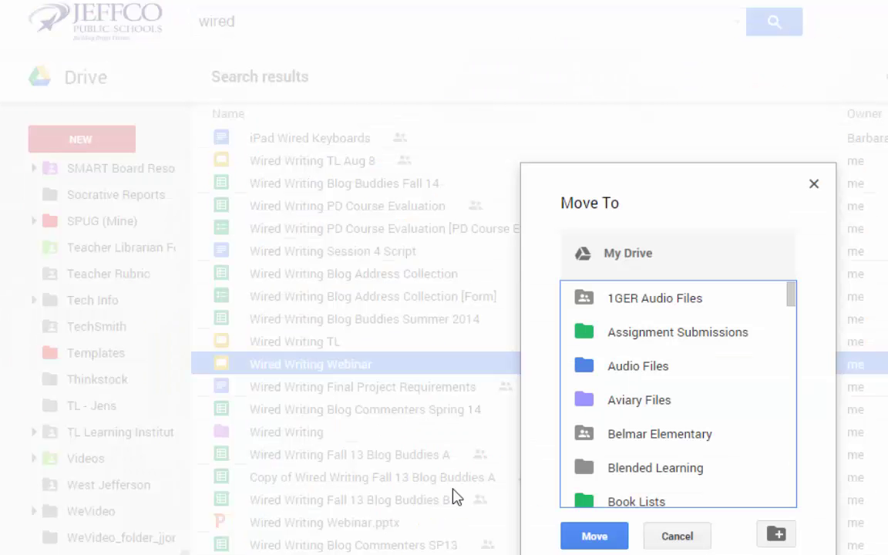
pyautogui.scroll(-3, 794, 497)
pyautogui.scroll(-10, 797, 494)
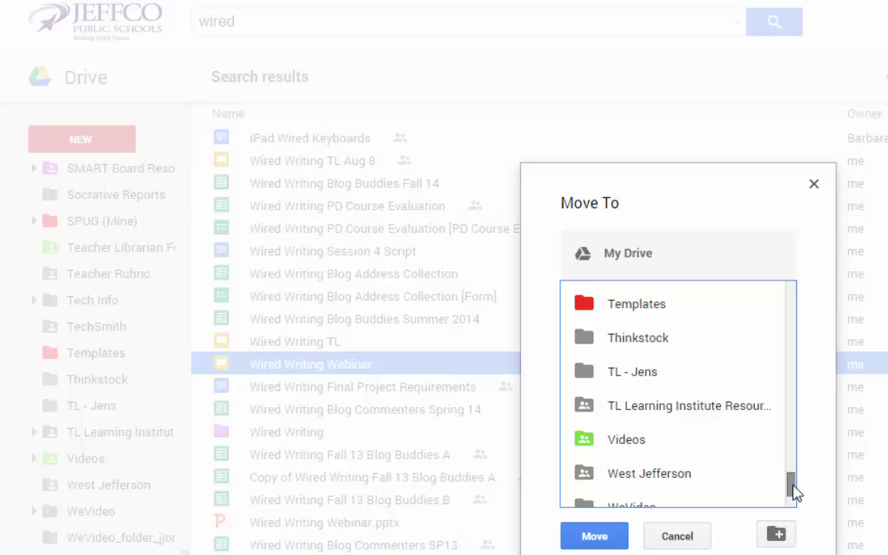
pyautogui.click(645, 456)
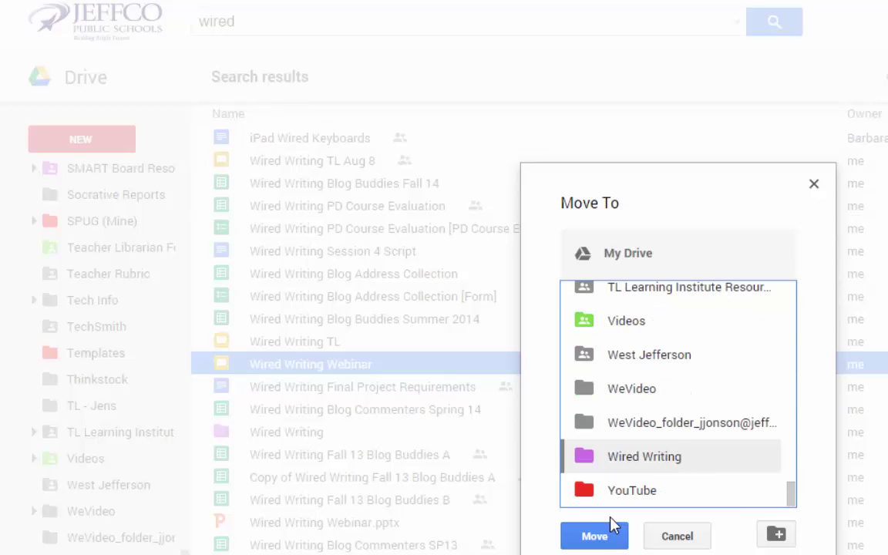
pyautogui.click(598, 536)
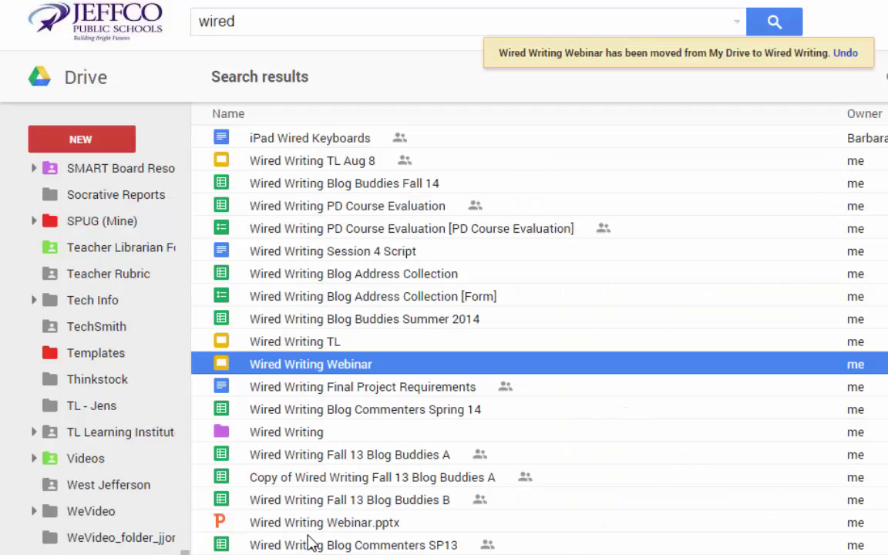
pyautogui.doubleClick(289, 432)
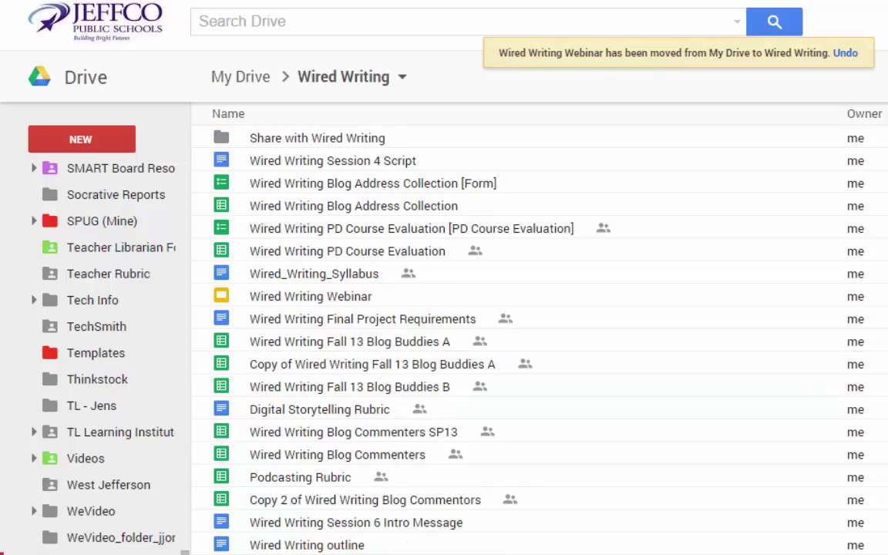
# Add Wired Writing Webinar to the PD folder with Shift+Z, then open PD.
pyautogui.click(455, 304)
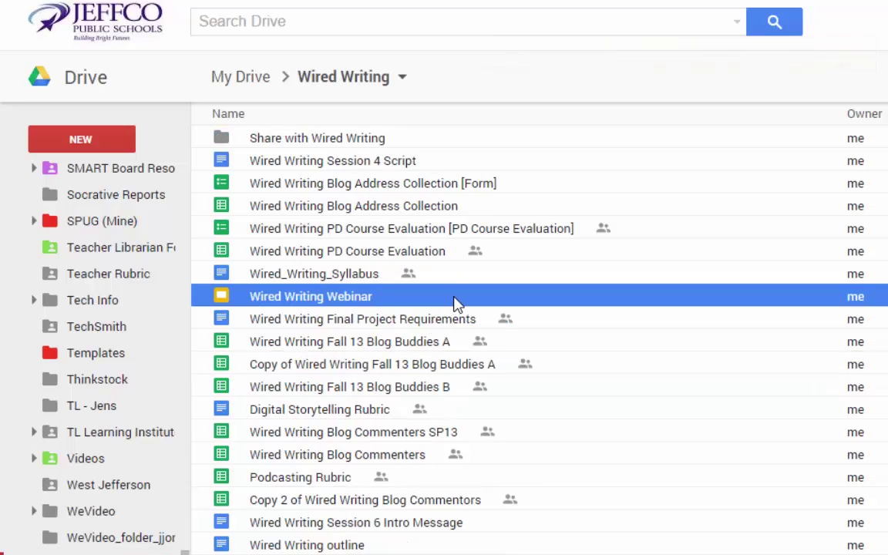
pyautogui.hotkey('shift', 'z')
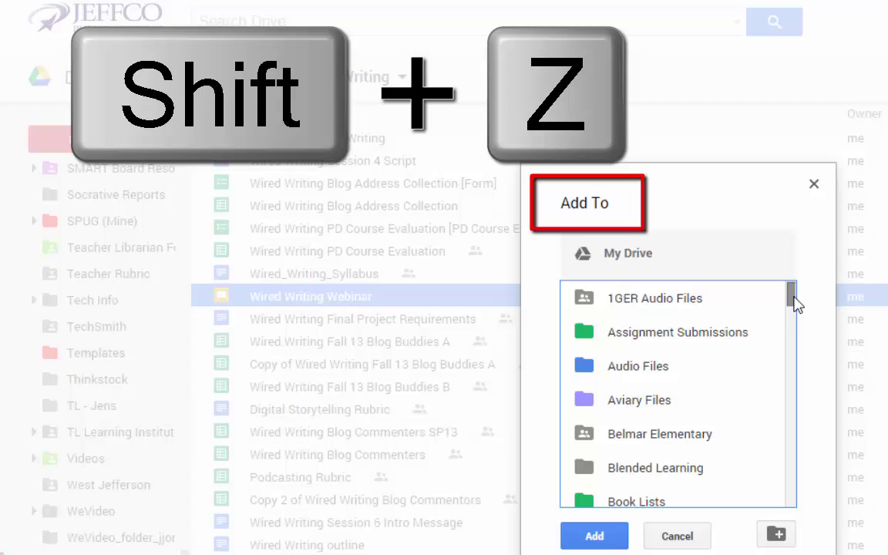
pyautogui.moveTo(790, 306); pyautogui.dragTo(791, 420)
pyautogui.scroll(-1, 788, 432)
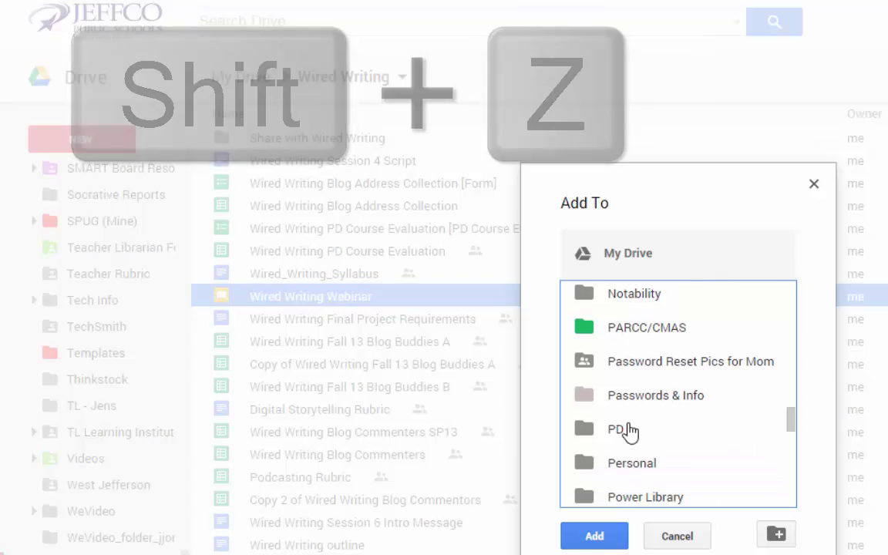
pyautogui.click(624, 431)
pyautogui.click(595, 537)
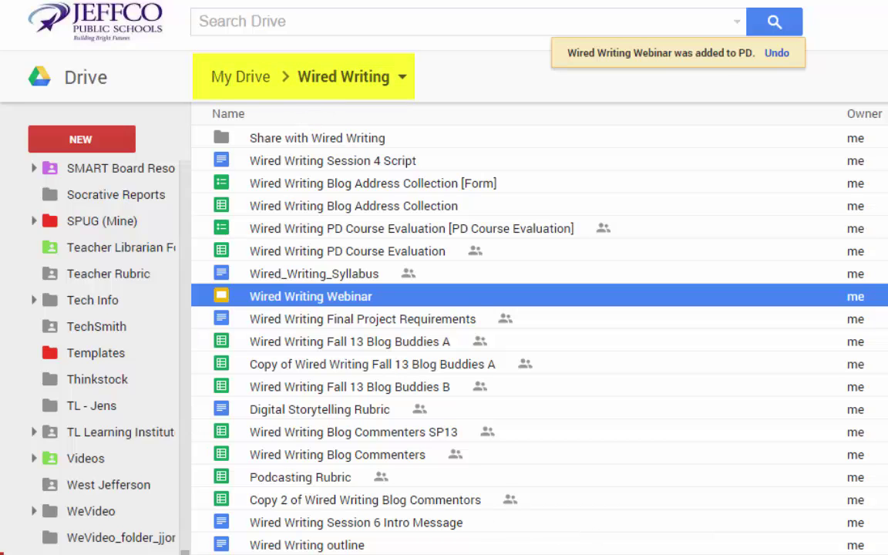
pyautogui.moveTo(185, 540); pyautogui.dragTo(156, 445)
pyautogui.click(133, 421)
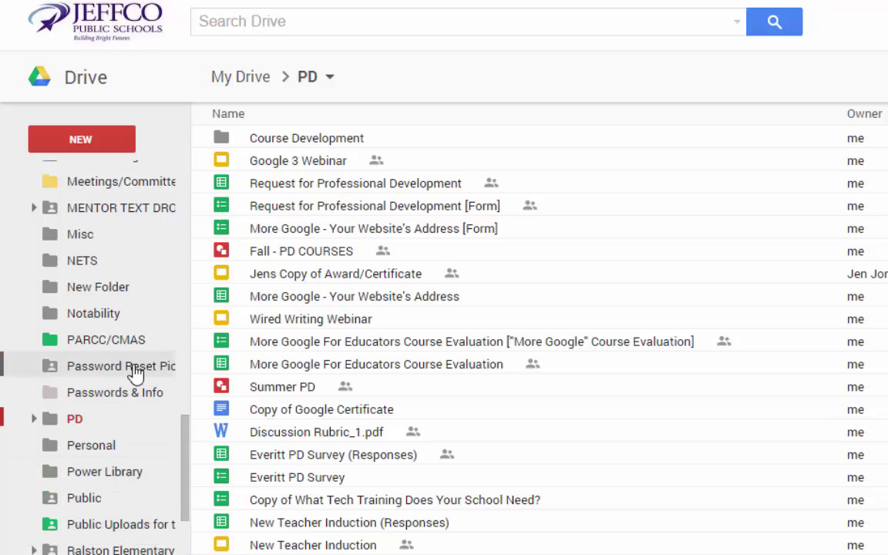
# Set the PARCC/CMAS folder's link sharing to Anyone with the link can view.
pyautogui.rightClick(154, 346)
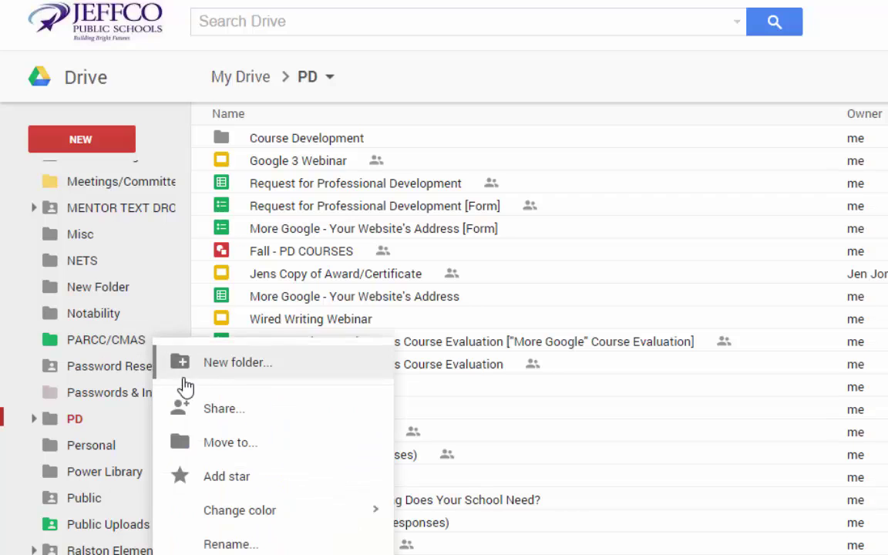
pyautogui.click(242, 422)
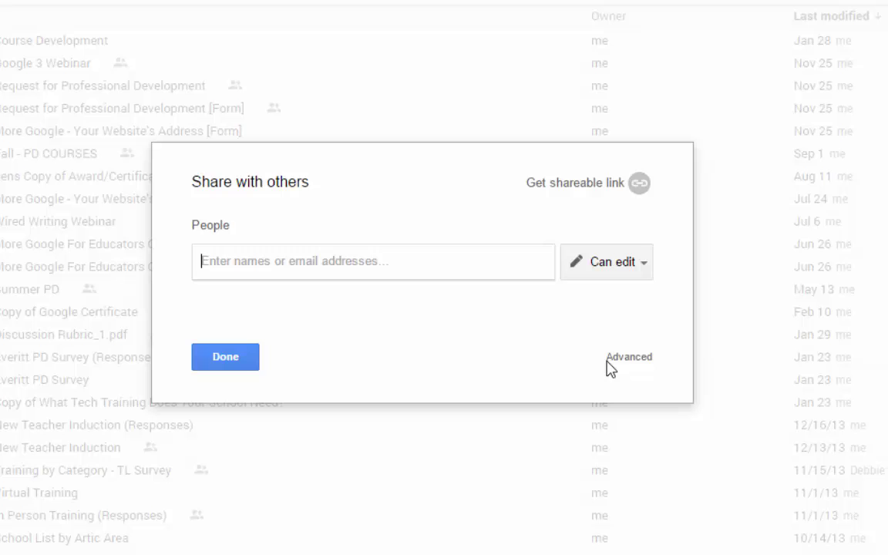
pyautogui.click(628, 367)
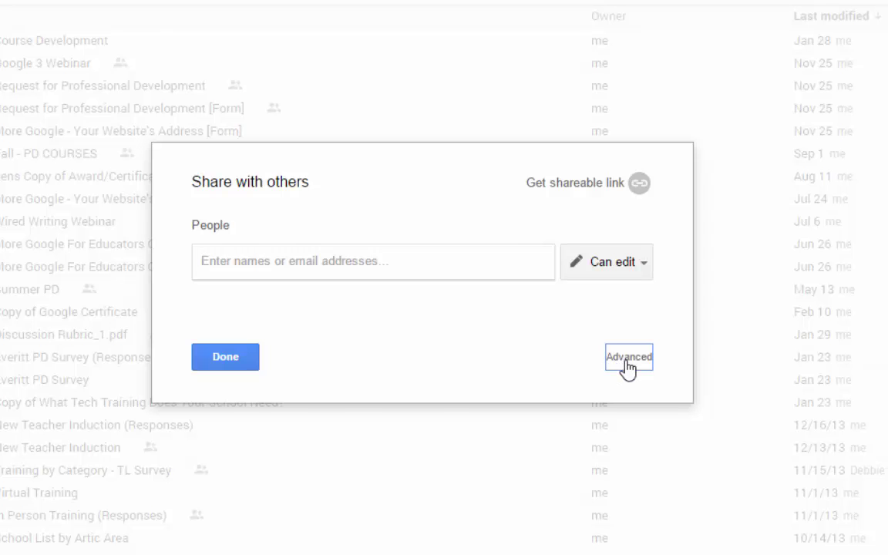
pyautogui.click(533, 182)
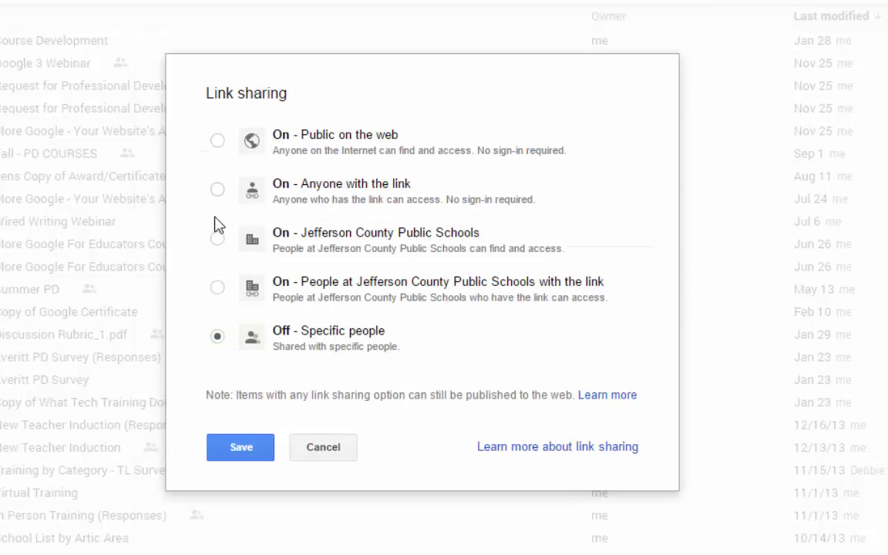
pyautogui.click(217, 190)
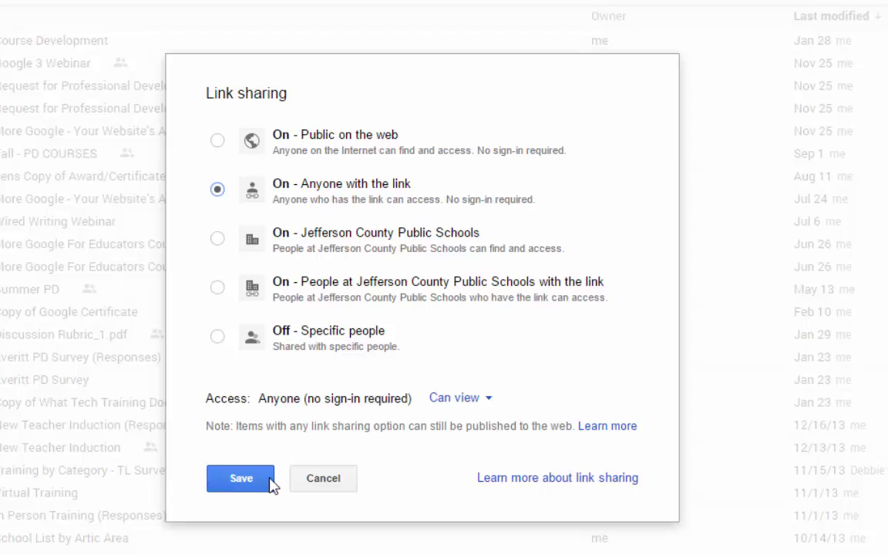
pyautogui.click(241, 479)
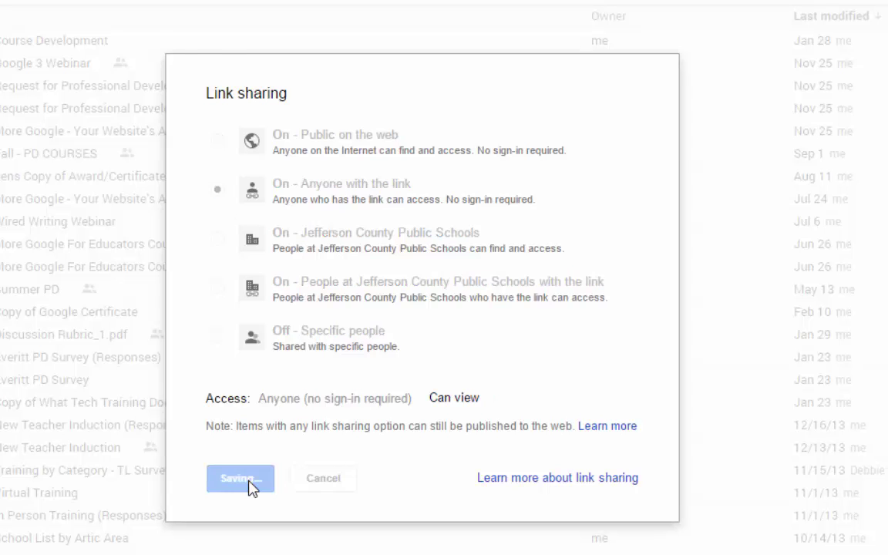
# Invite a colleague as an editor and close the sharing settings.
pyautogui.click(303, 421)
pyautogui.write('c')
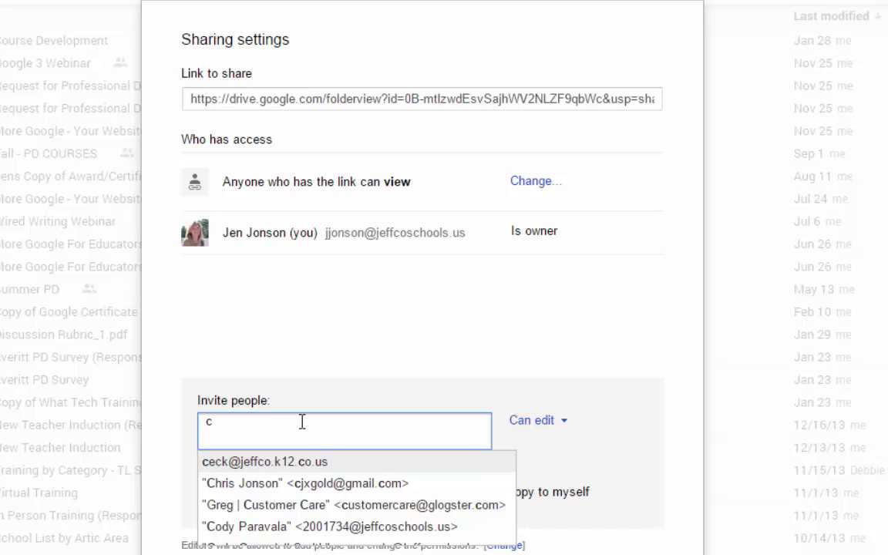
pyautogui.write('atherin')
pyautogui.click(295, 460)
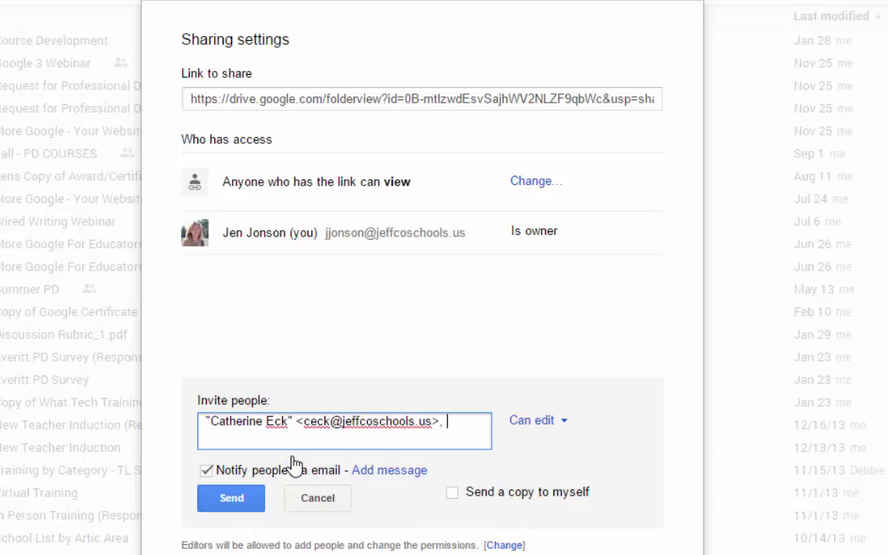
pyautogui.press('Return')
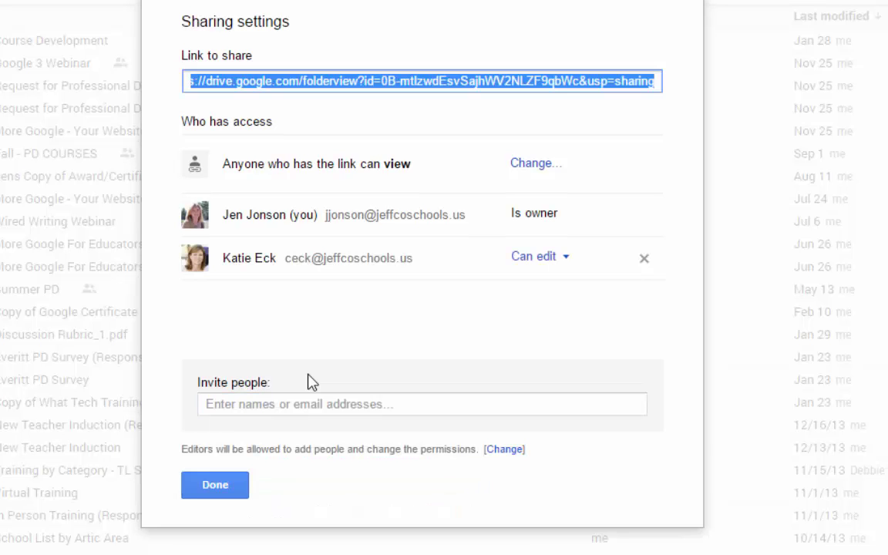
pyautogui.click(237, 490)
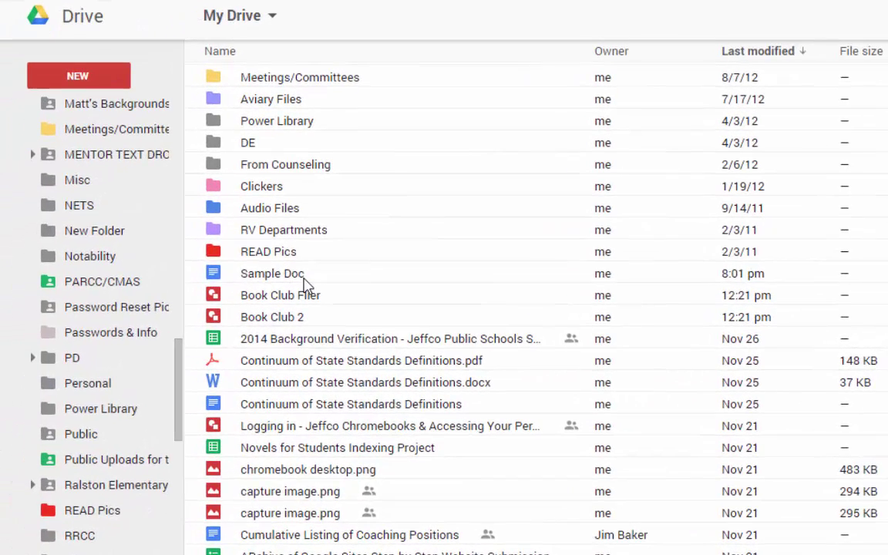
# Move Sample Doc into the PARCC/CMAS folder, accepting that it inherits the folder's sharing.
pyautogui.moveTo(304, 281); pyautogui.dragTo(106, 292)
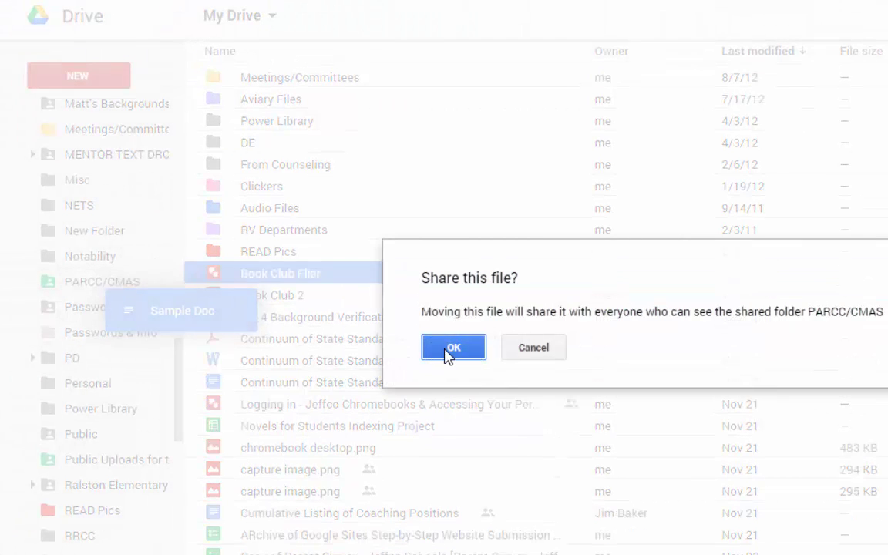
pyautogui.click(452, 349)
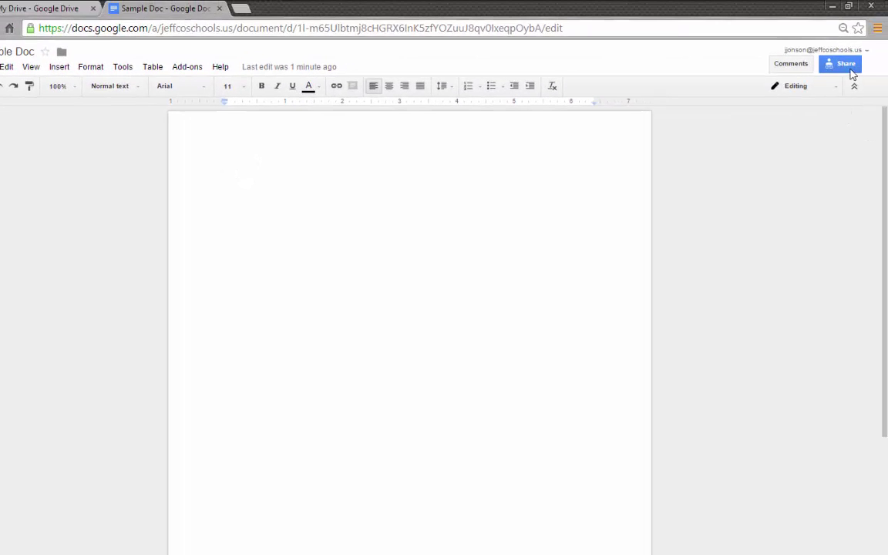
# Check that Sample Doc is shared with anyone with the link, then close it.
pyautogui.moveTo(853, 74)
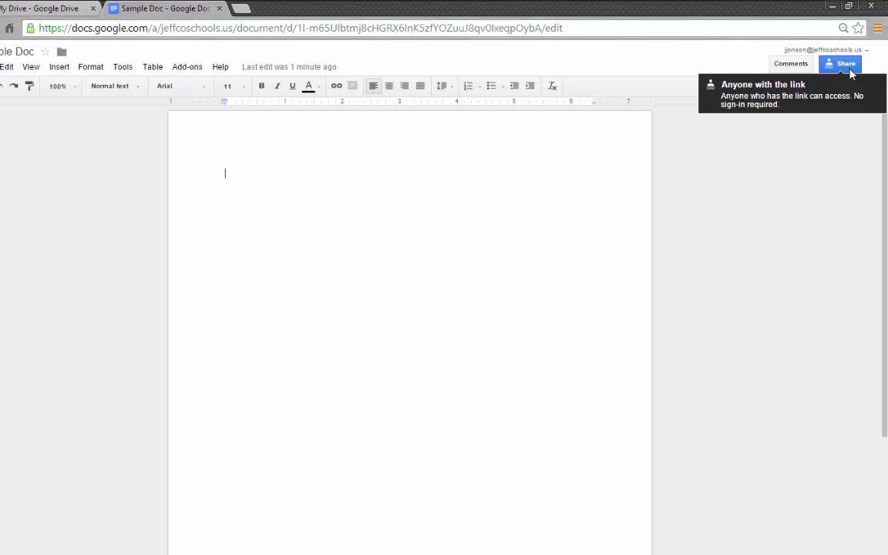
pyautogui.click(219, 9)
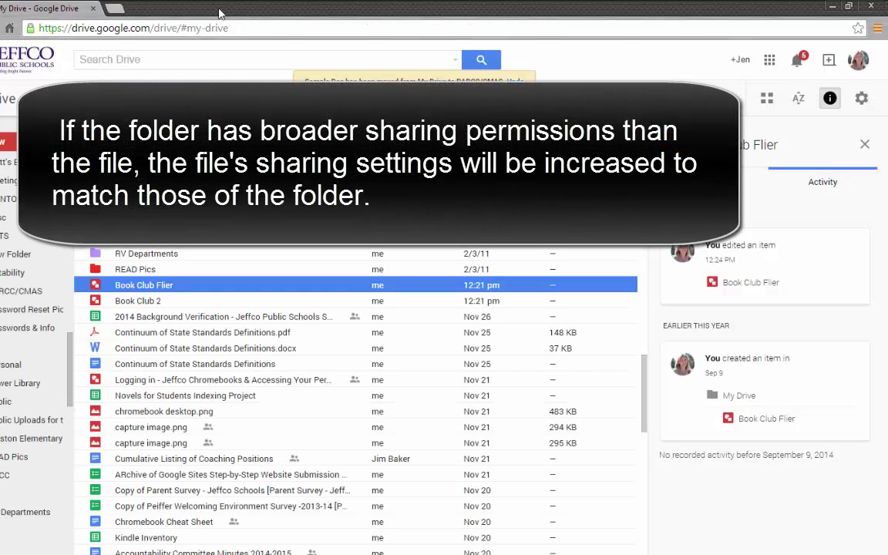